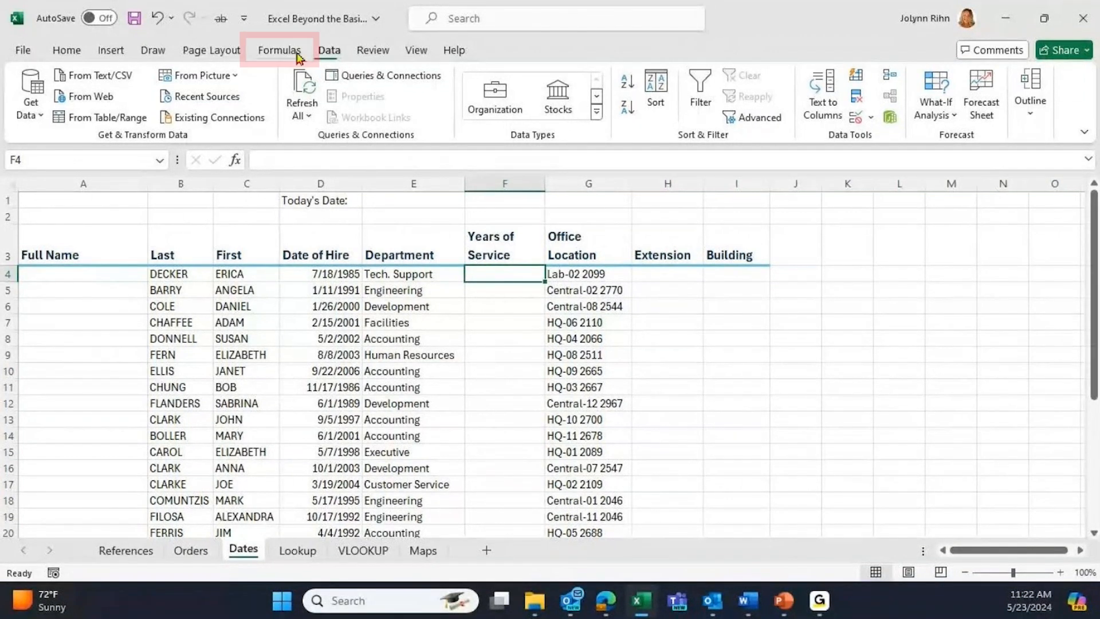
- Browse the Date & Time functions on the Formulas tab, then start a YEAR formula in F4
left_click(273, 55)
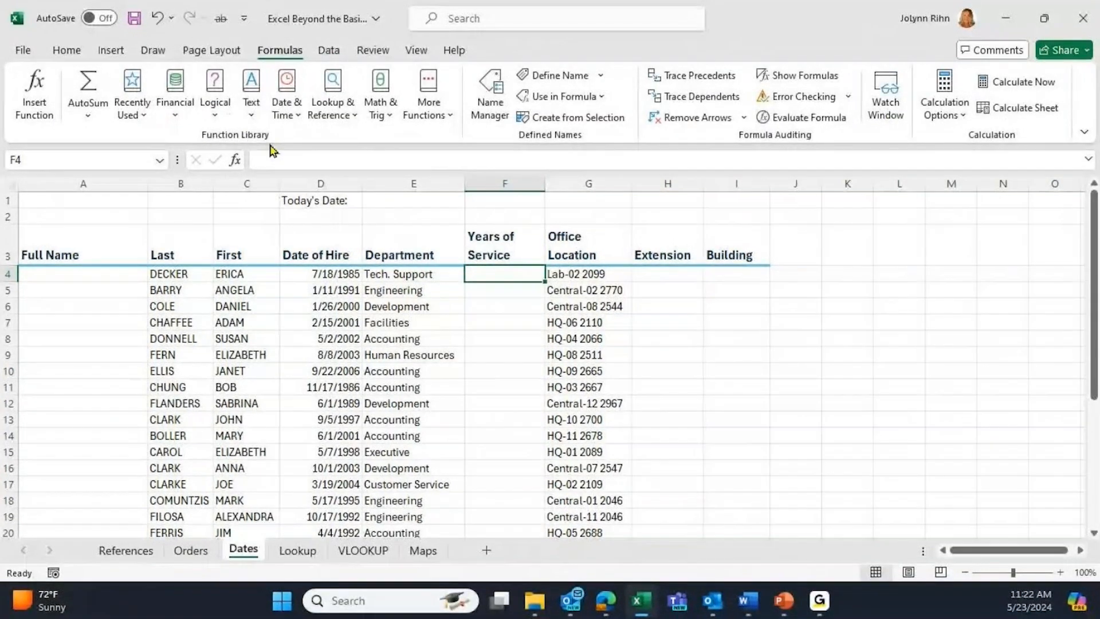
left_click(287, 113)
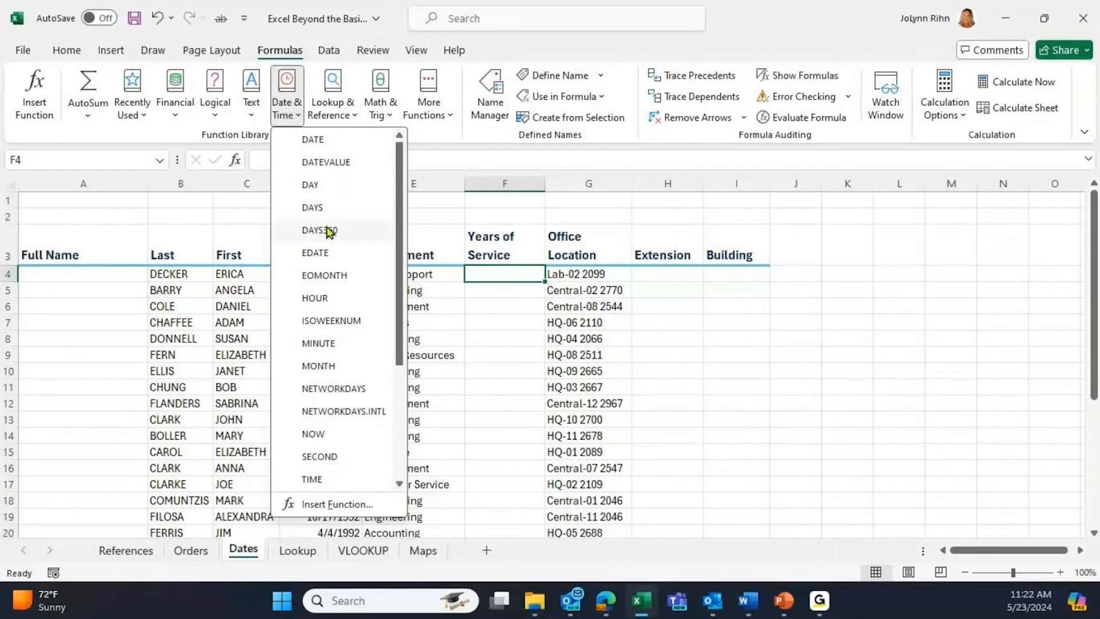
scroll(331, 246, "down", 1)
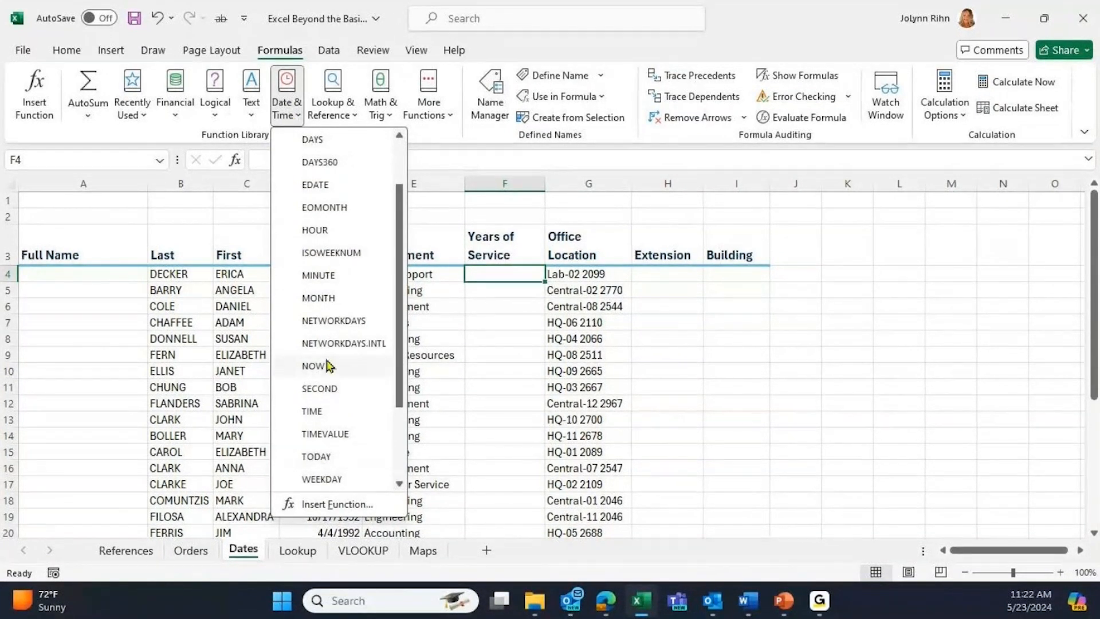
left_click(507, 270)
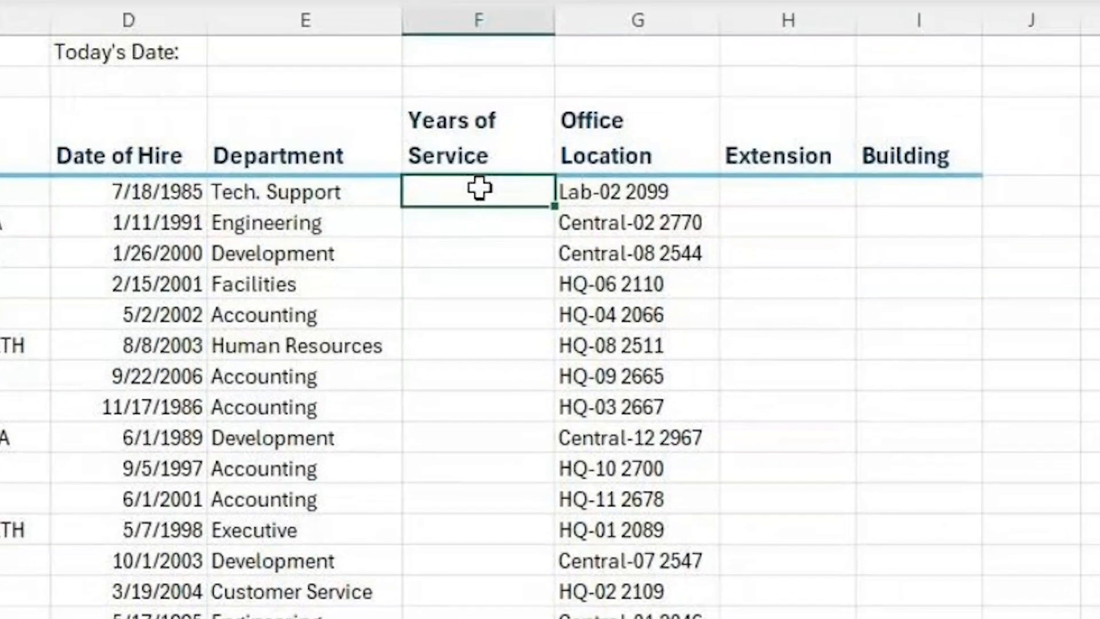
type("=")
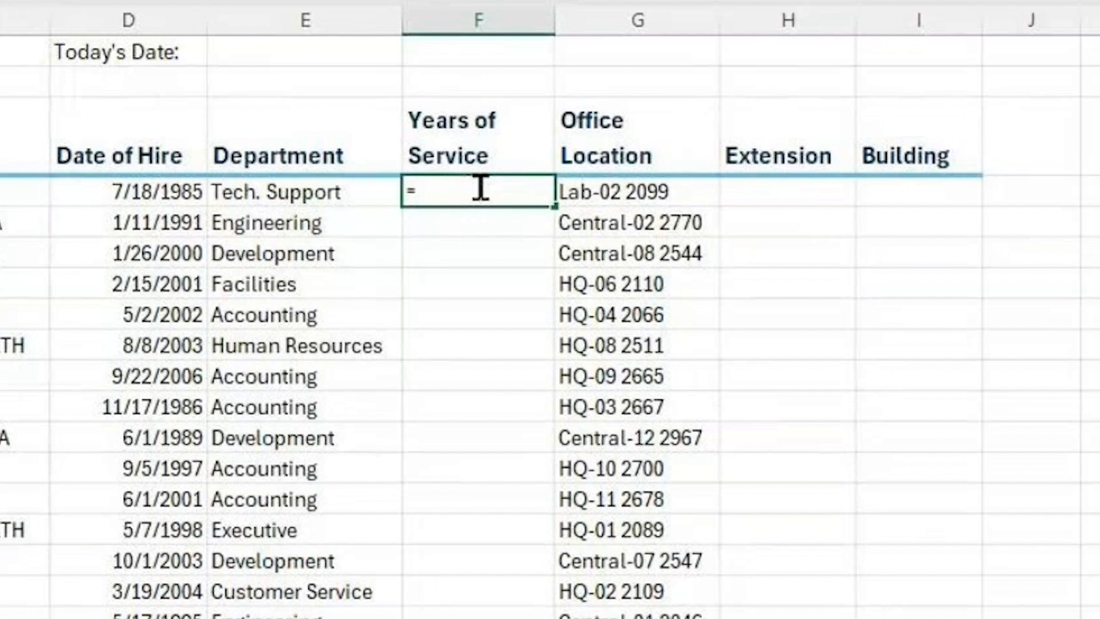
type("y")
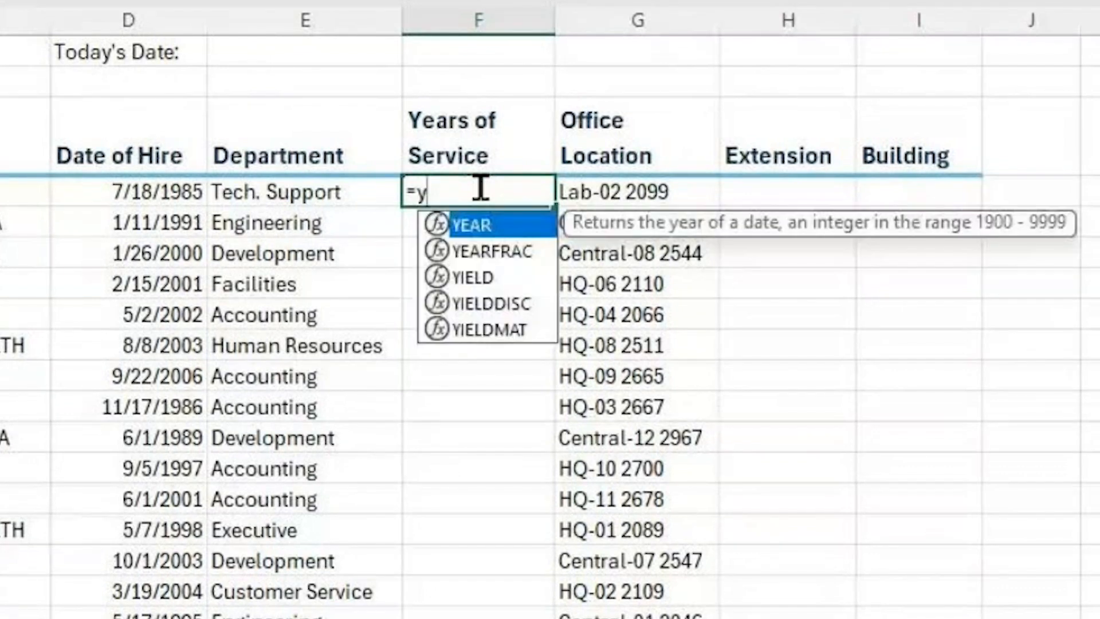
- Build =YEAR(TODAY())-YEAR(D4) in F4 from autocomplete suggestions and the D4 reference
double_click(473, 225)
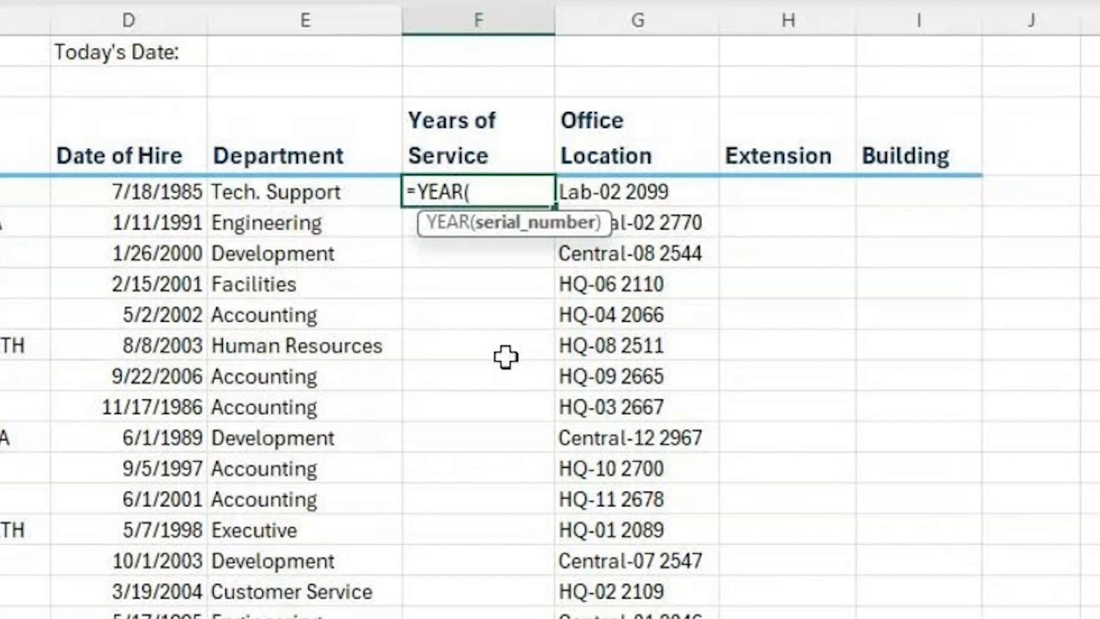
type("t")
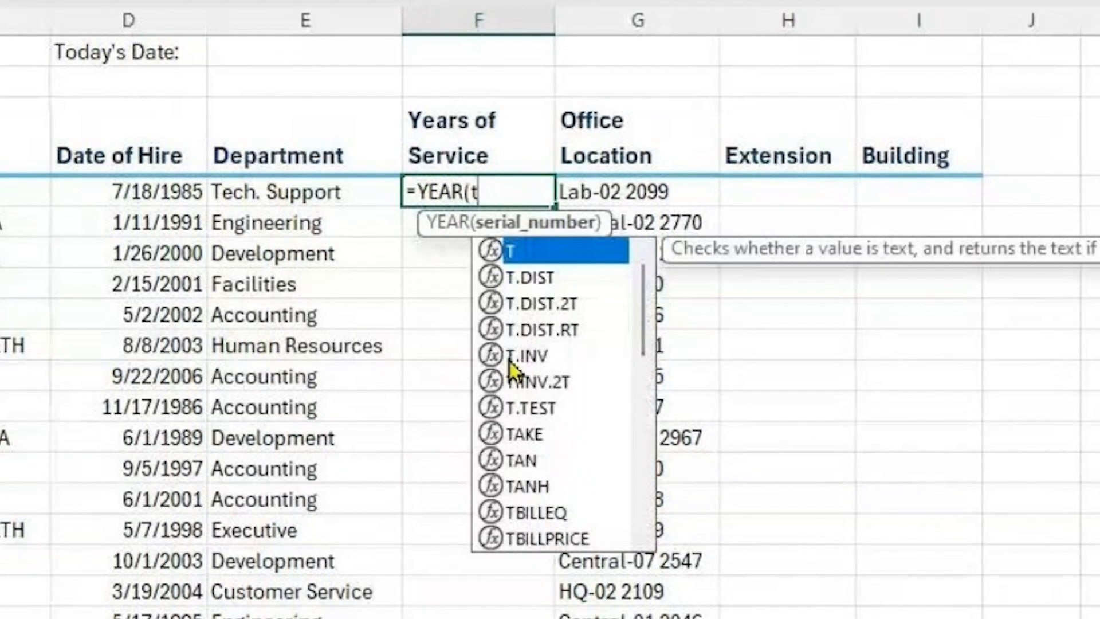
type("o")
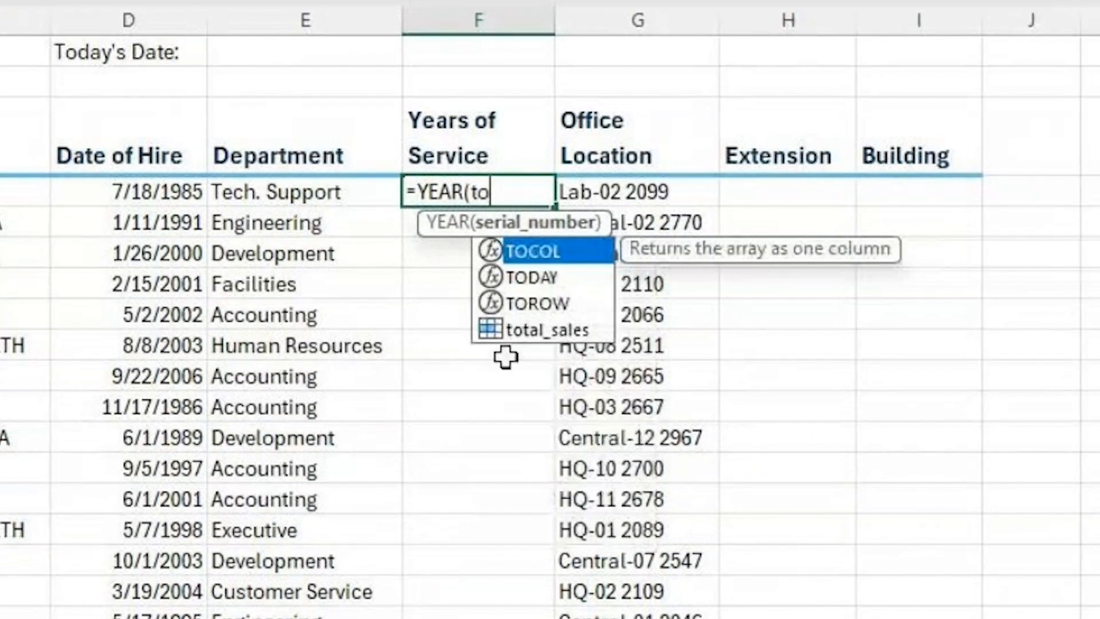
double_click(538, 284)
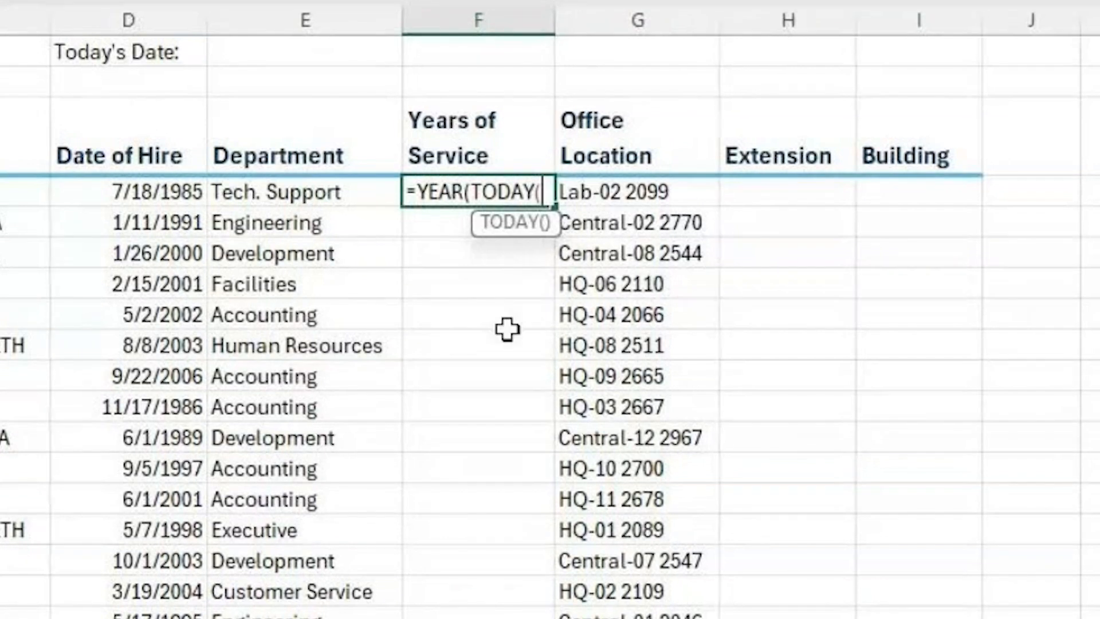
type(")")
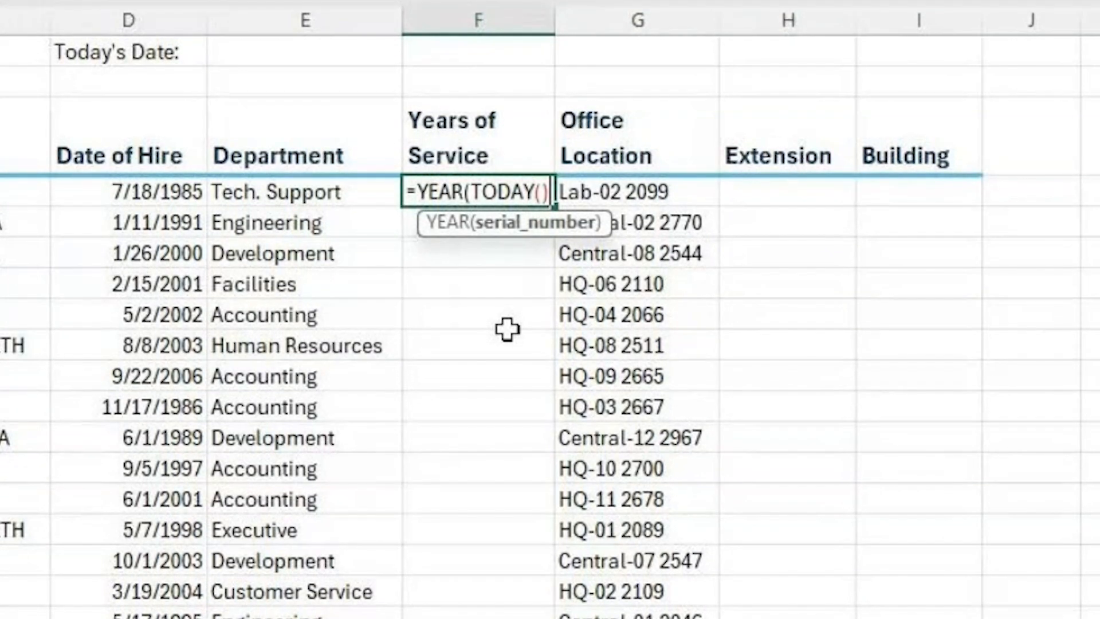
type(")")
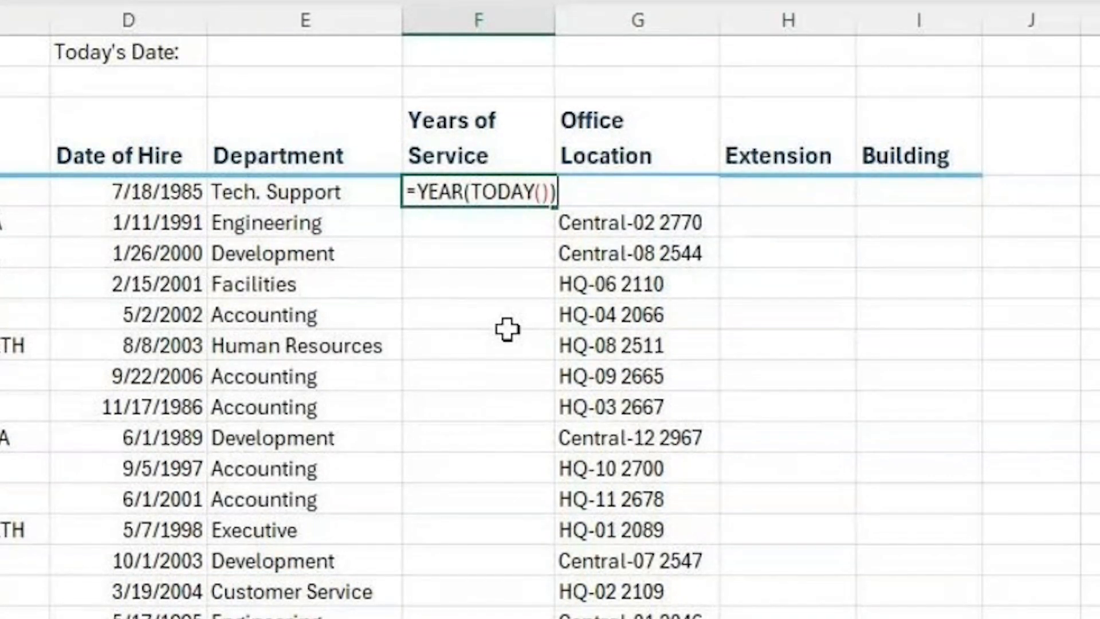
type("-y")
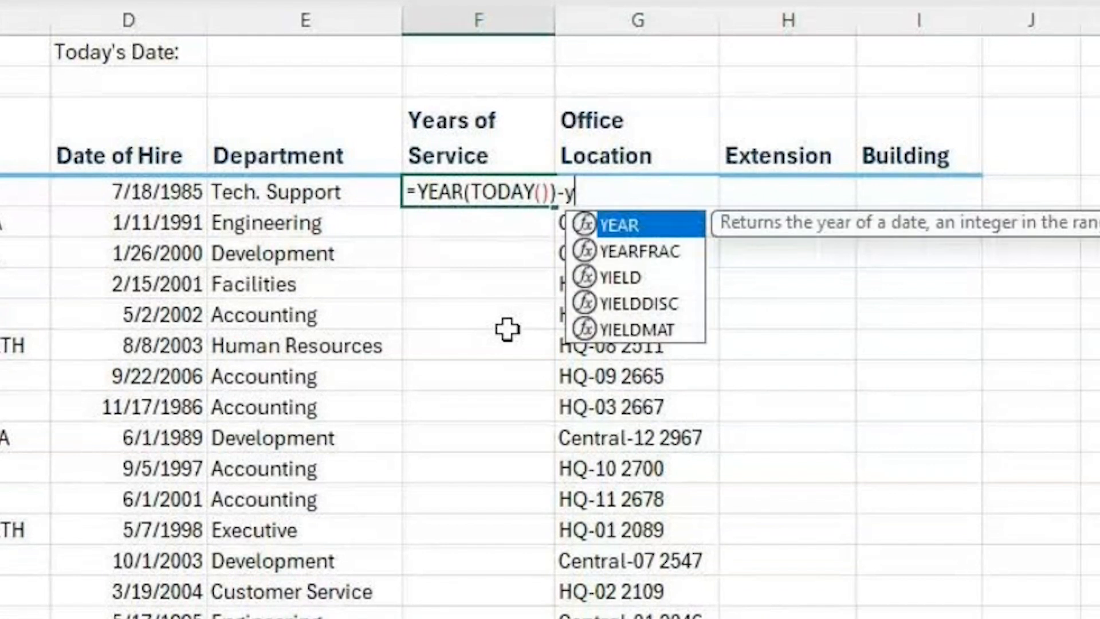
key("Tab")
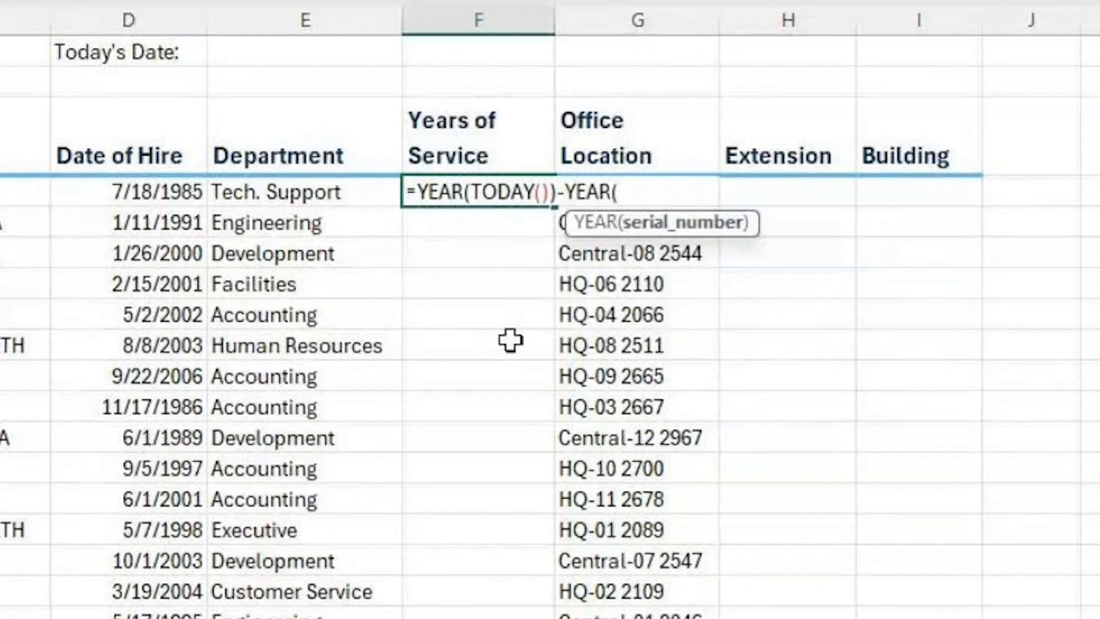
left_click(156, 194)
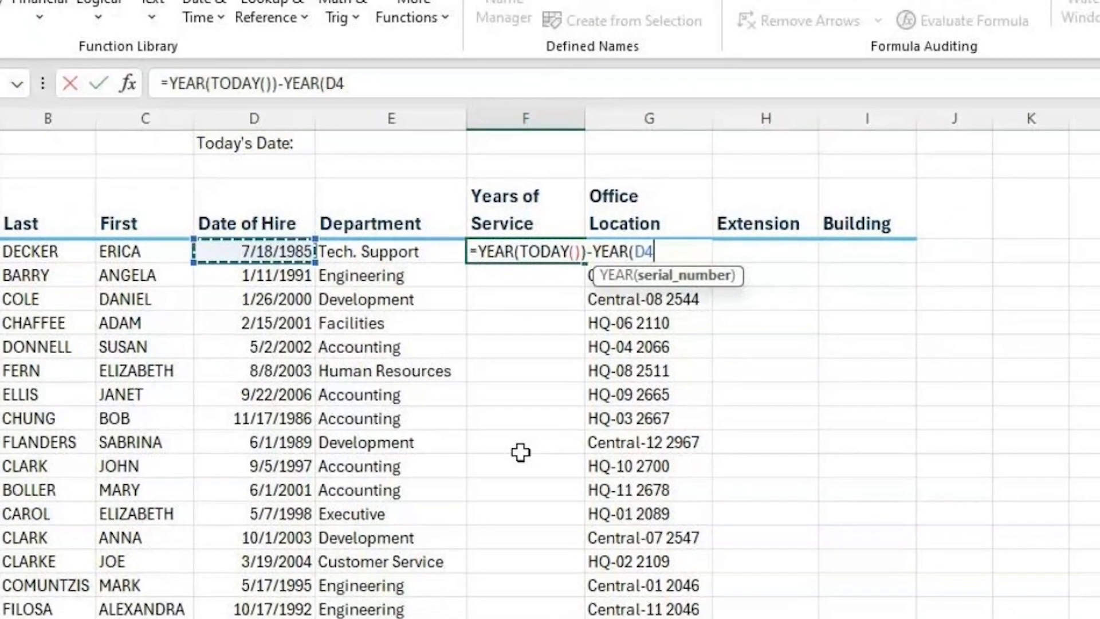
type(")")
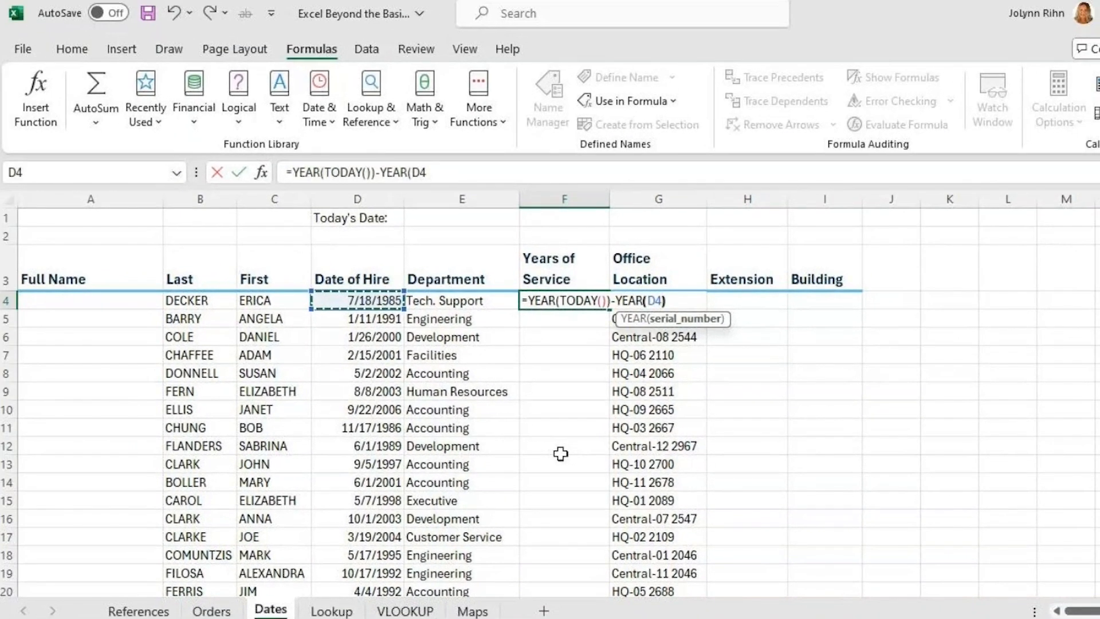
key("ctrl+Return")
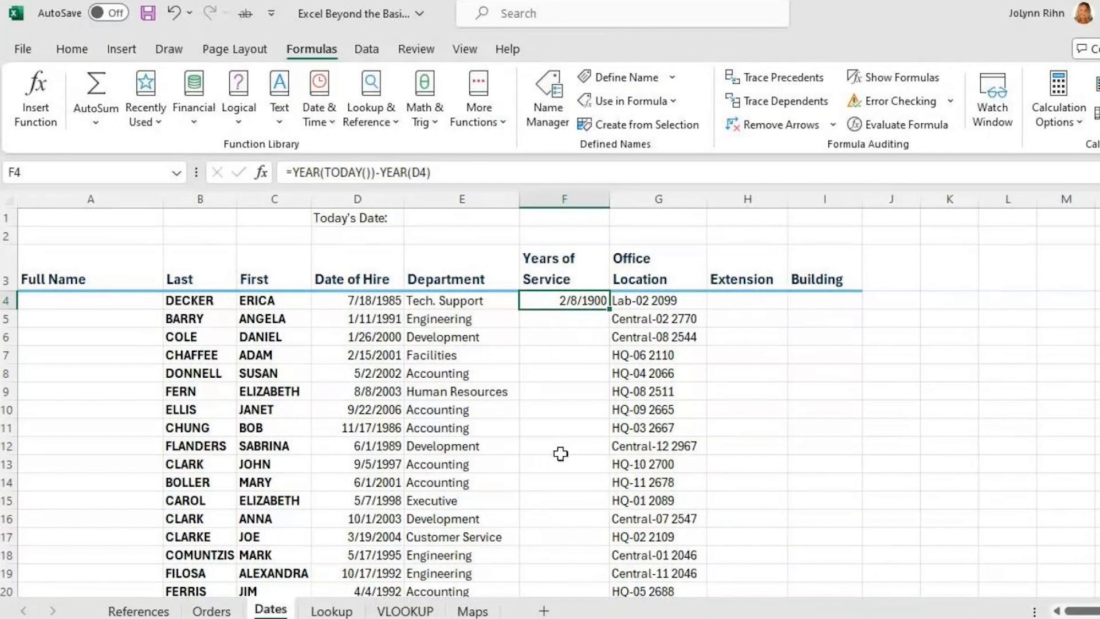
- Format F4 as General so it shows 39 instead of a date
left_click(86, 59)
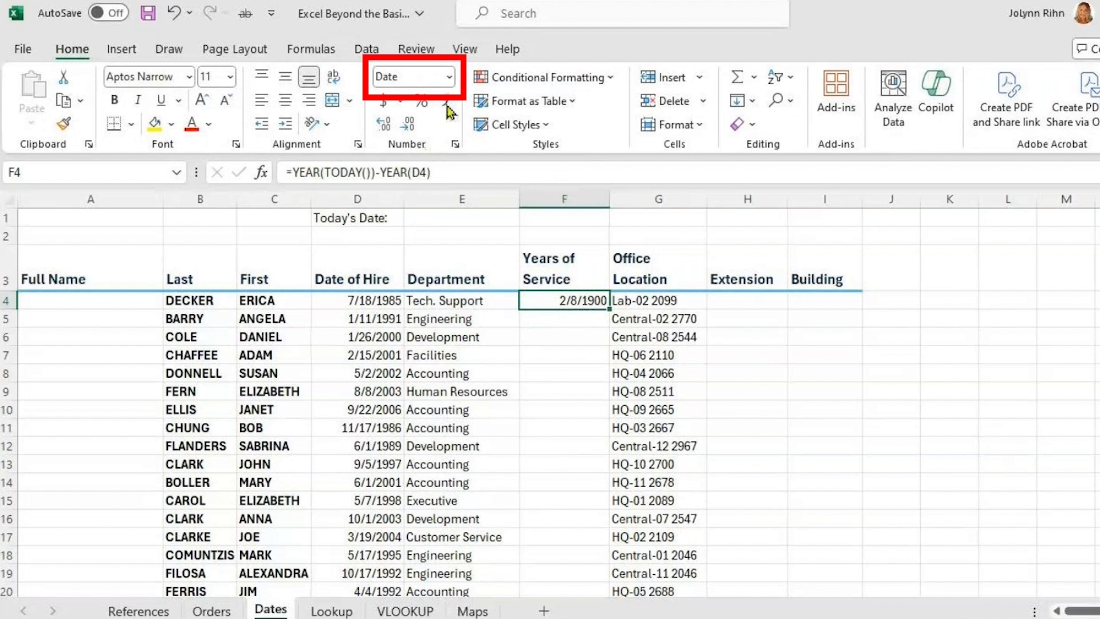
left_click(450, 80)
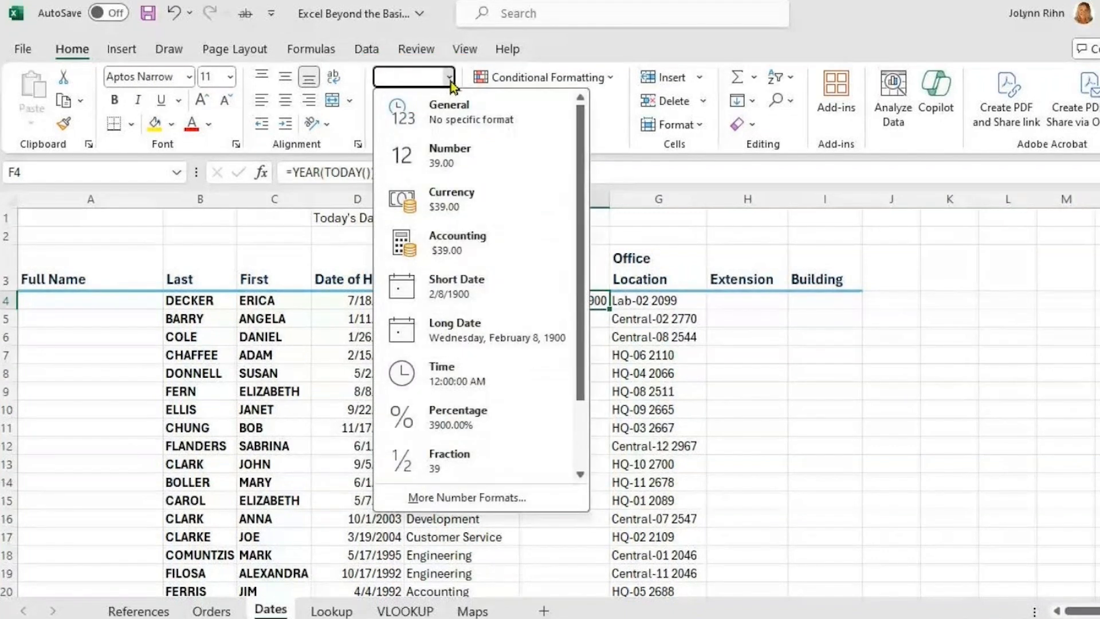
left_click(454, 112)
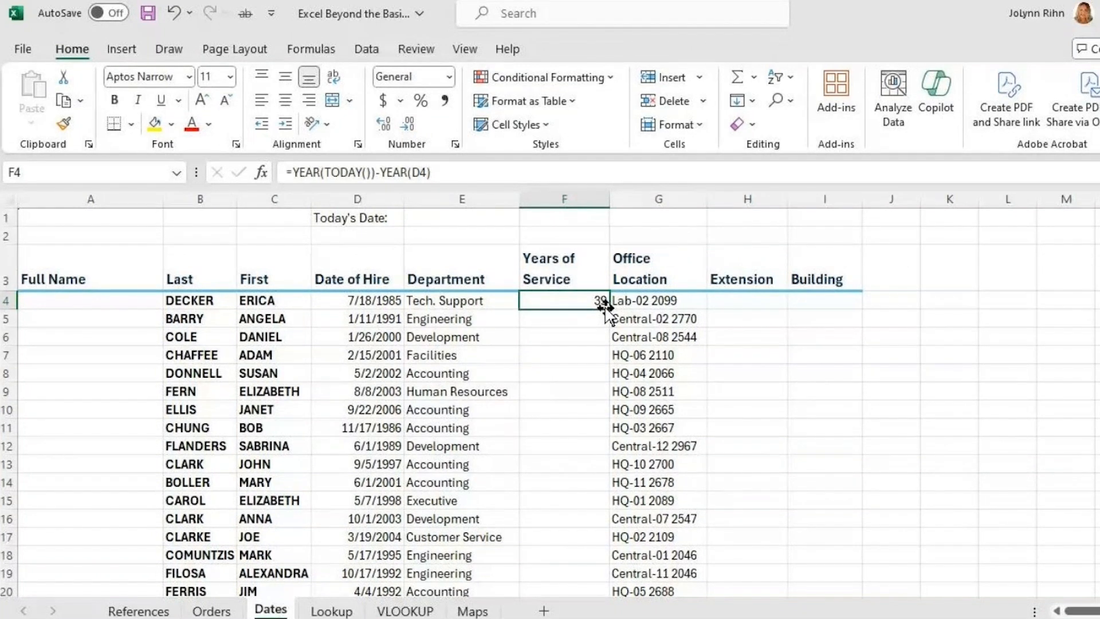
- Copy the F4 years formula down column F for every employee
double_click(607, 309)
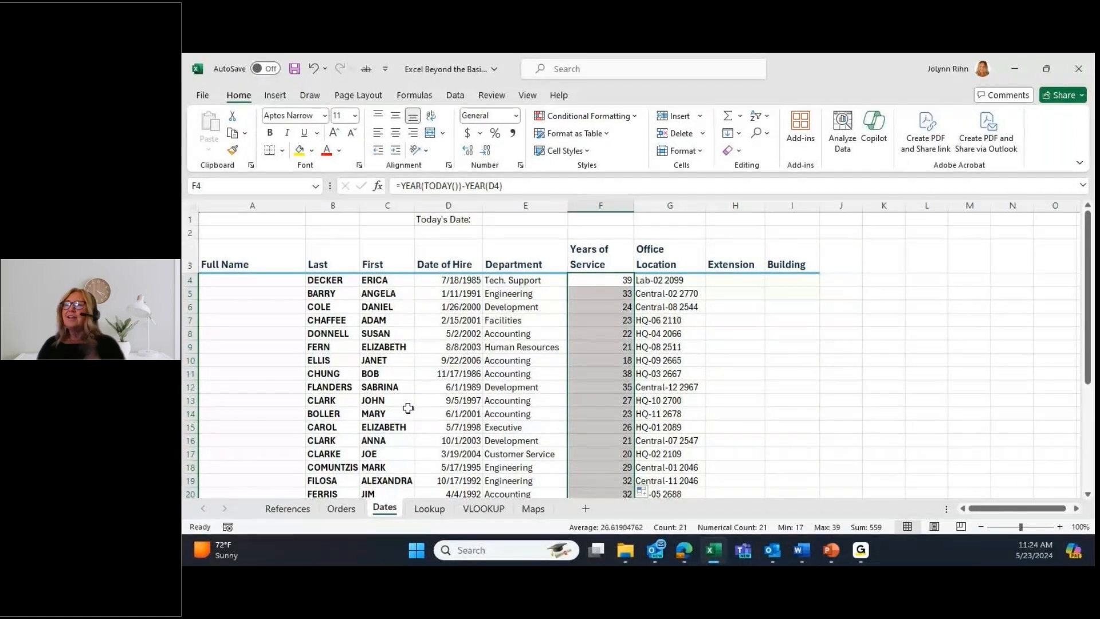
left_click(744, 280)
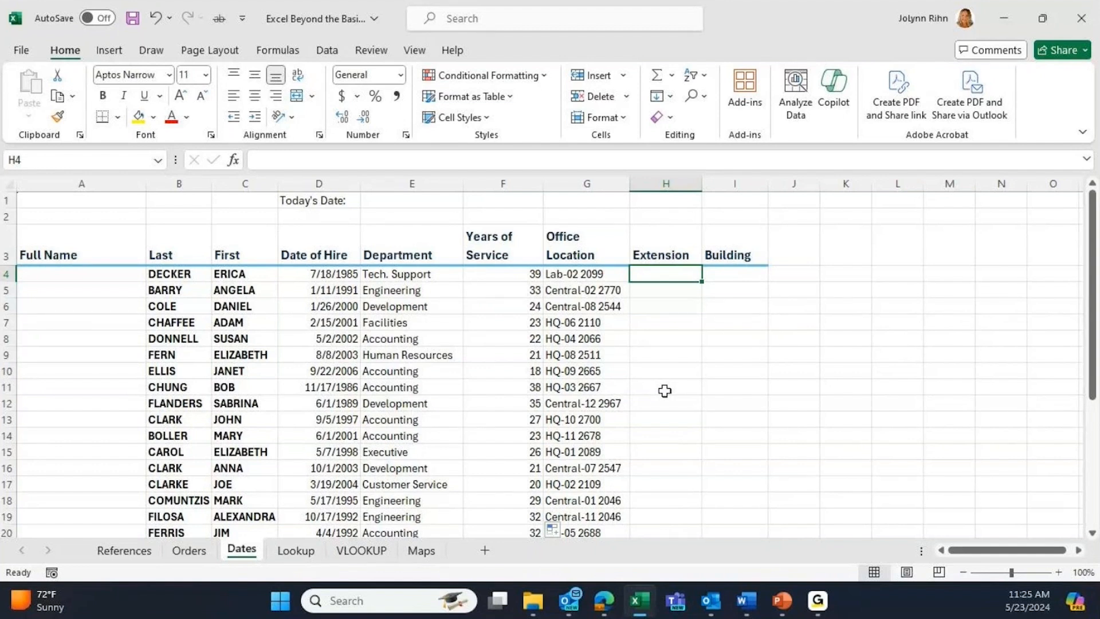
- Enter 2099 in H4 and Flash Fill the remaining extensions such as 2770 and 2544
type("2099")
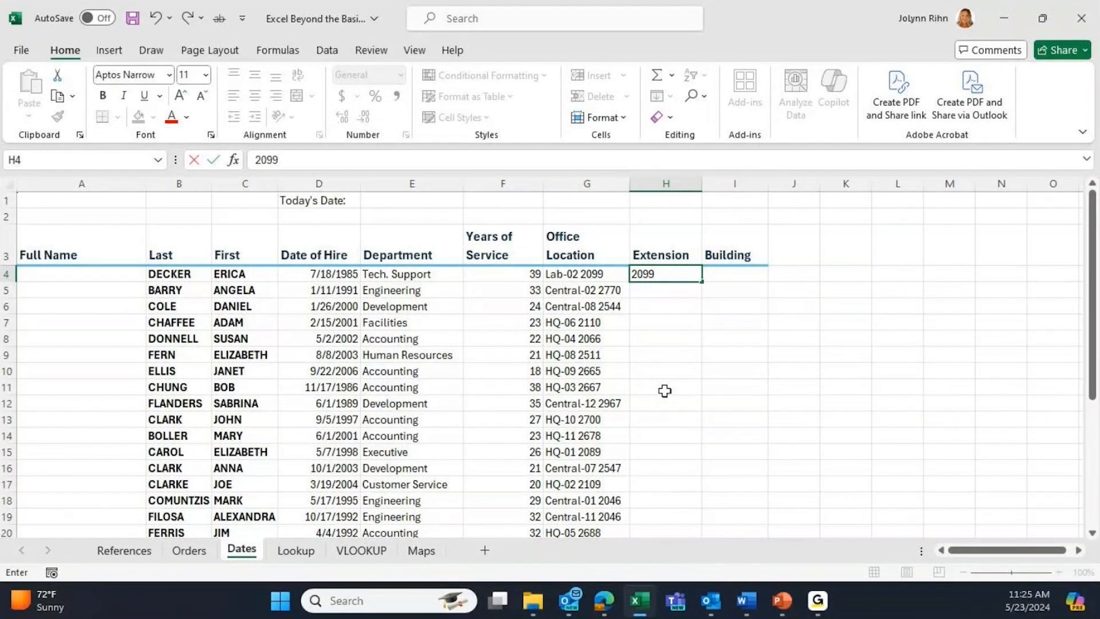
key("ctrl+Return")
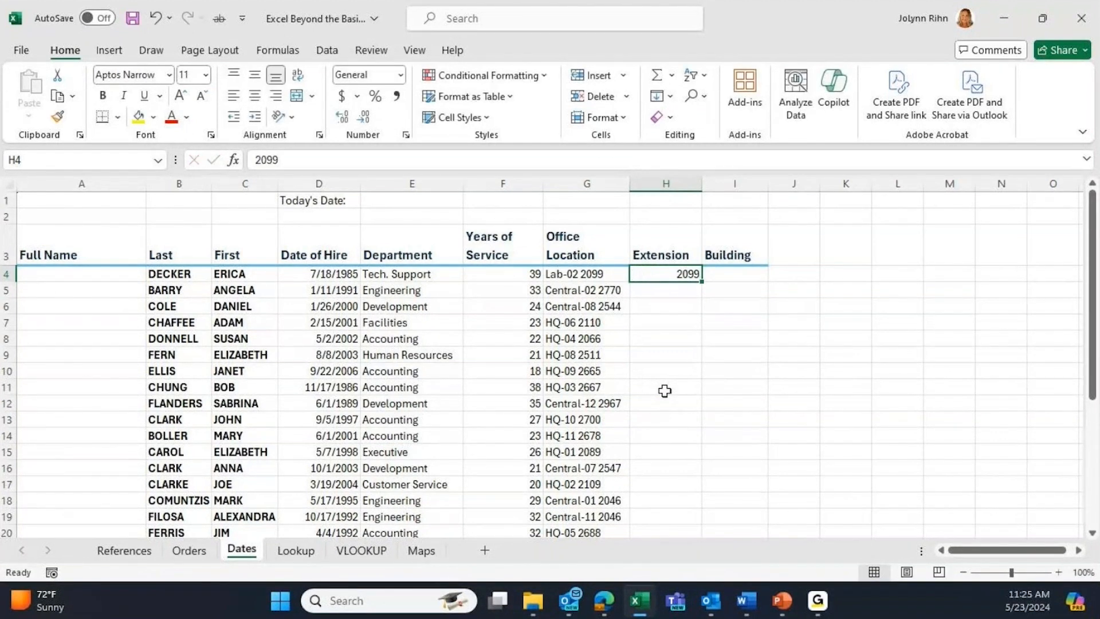
left_click(328, 51)
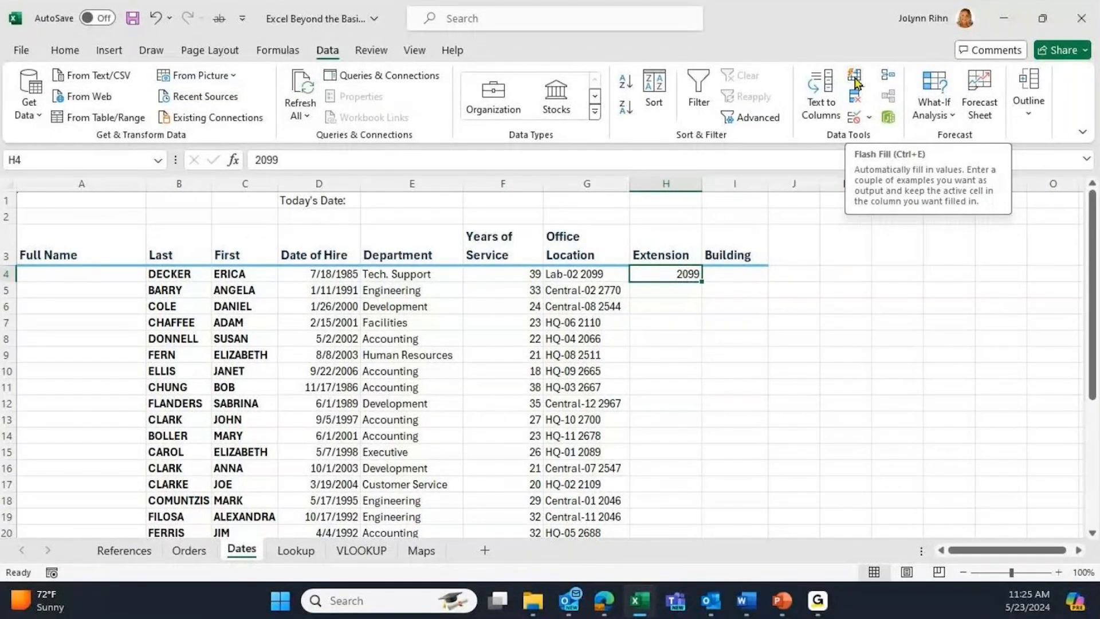
left_click(854, 80)
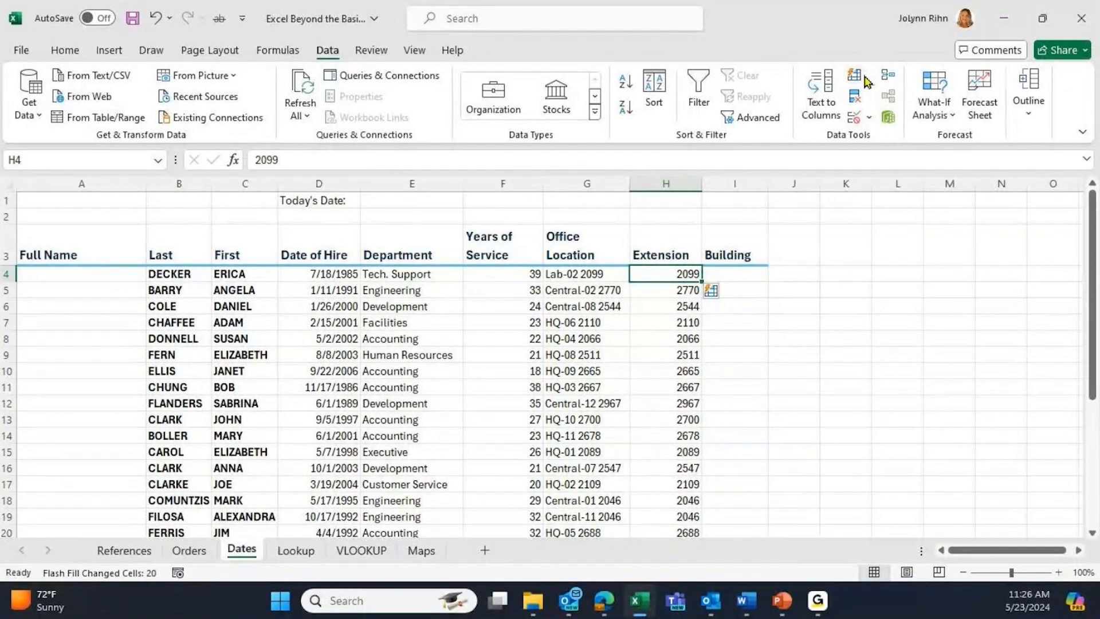
left_click(733, 280)
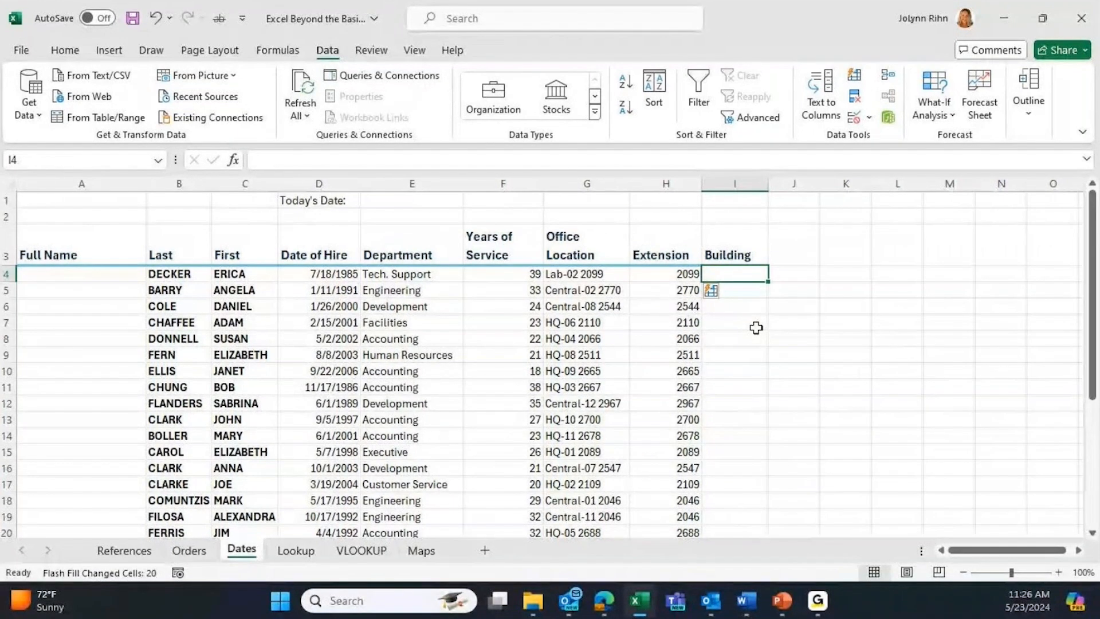
- Enter Lab in I4 and Flash Fill the Building column, then type the first full name in A4
type("Lab")
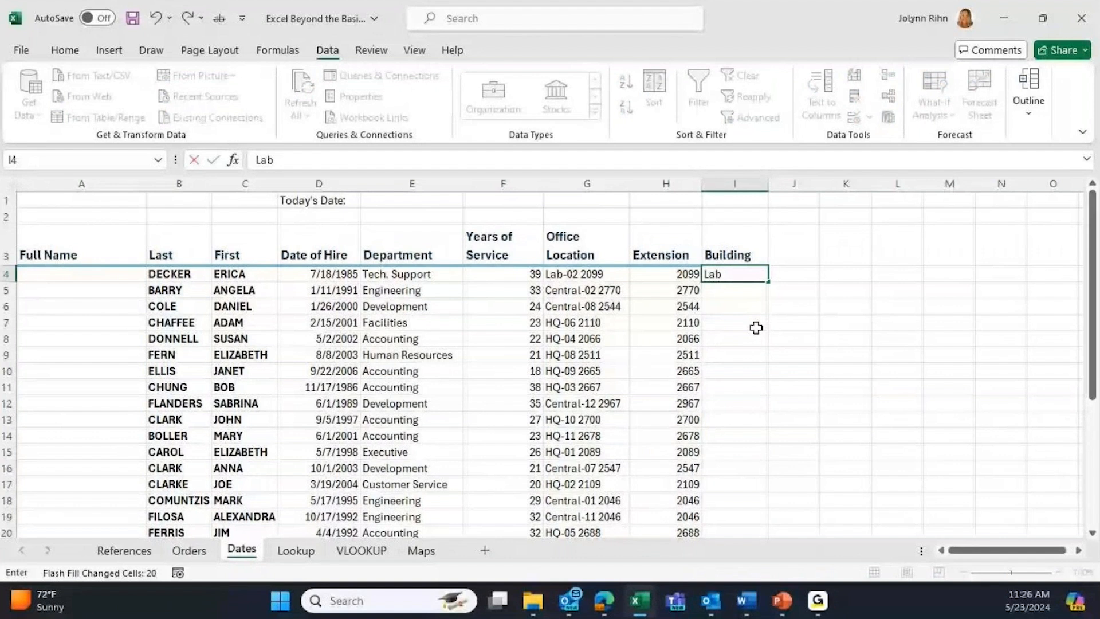
key("ctrl+Return")
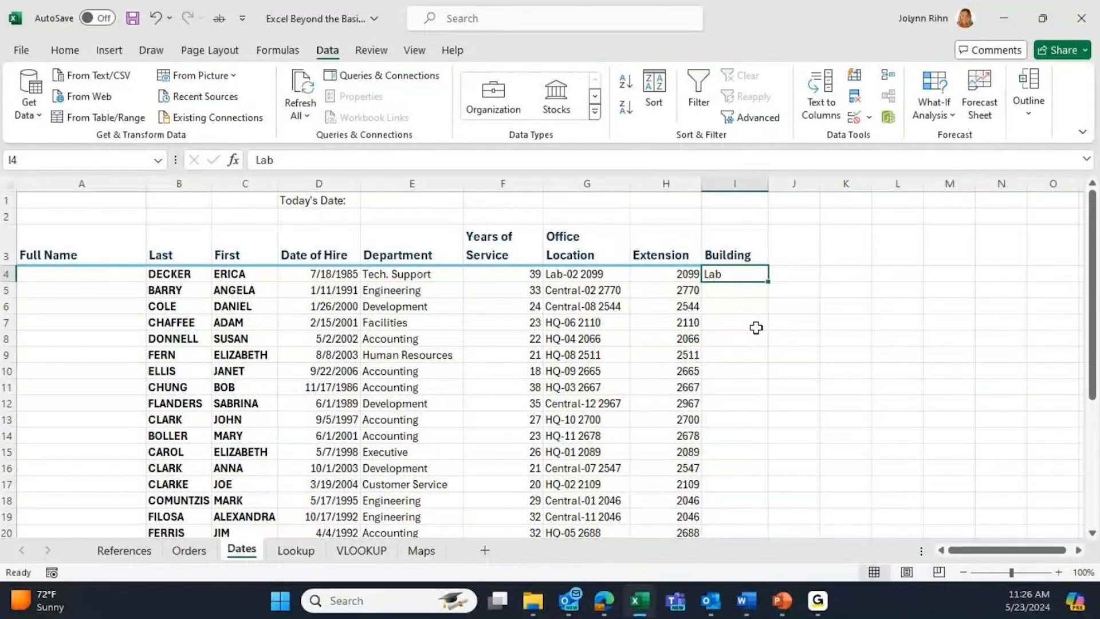
left_click(853, 84)
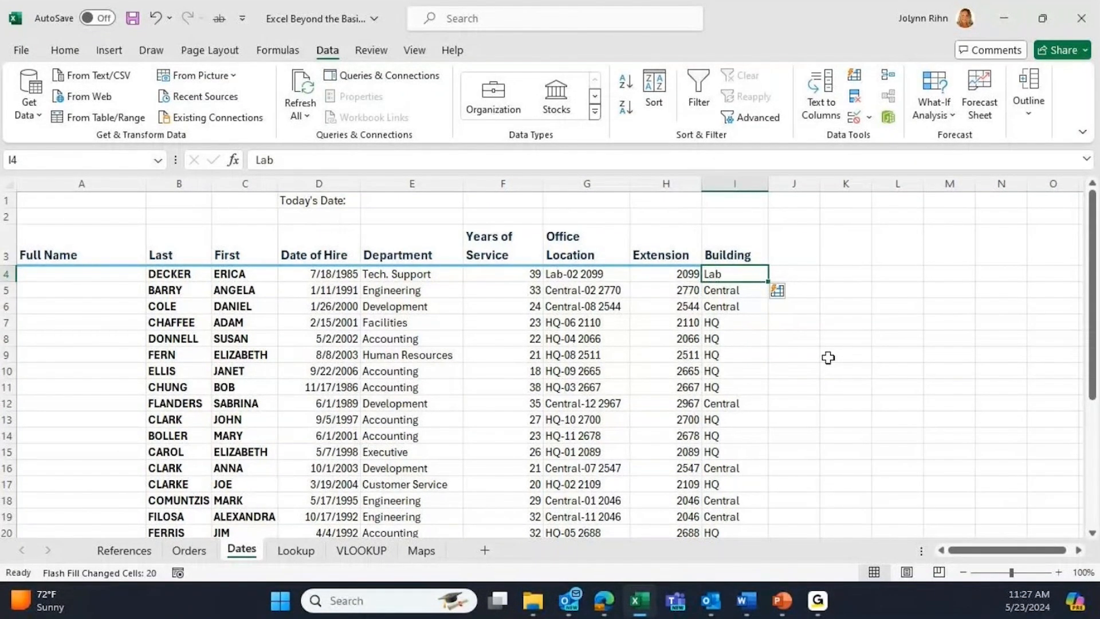
left_click(69, 274)
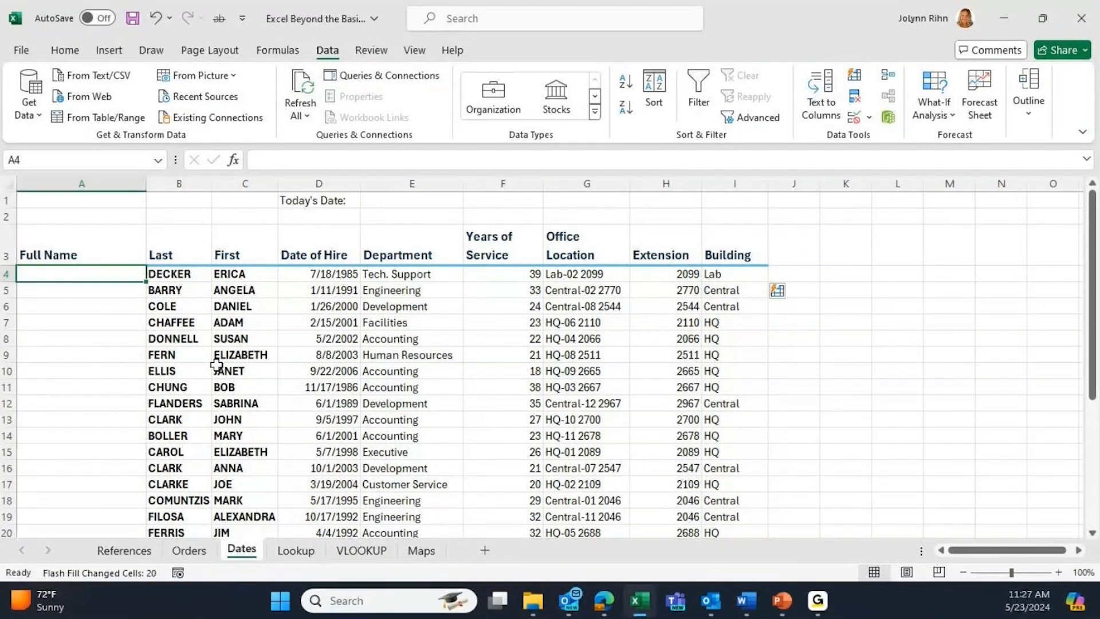
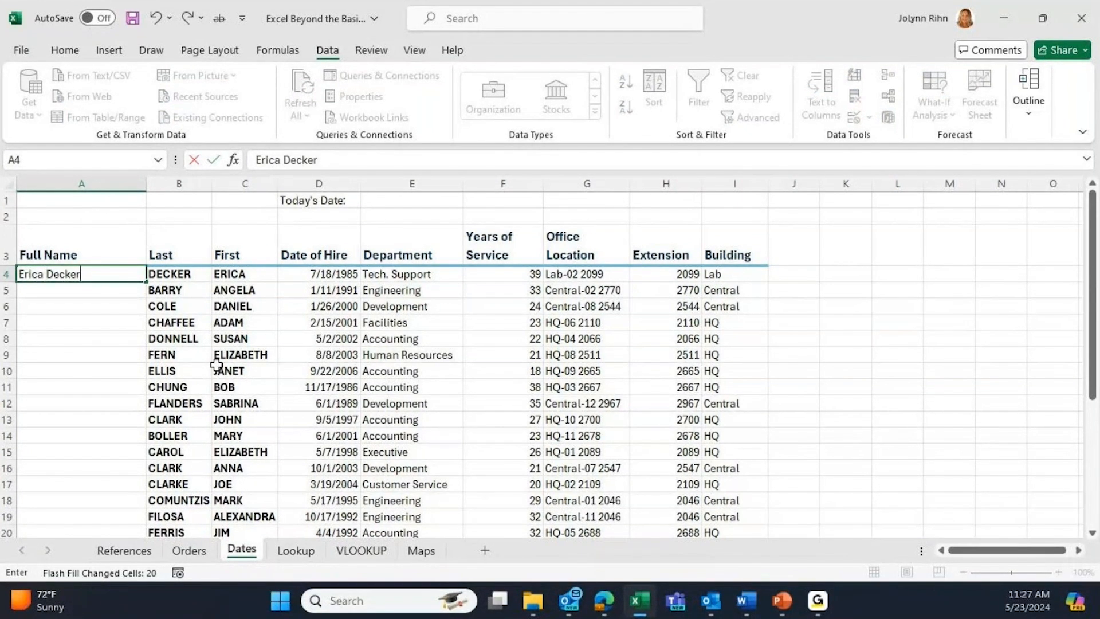
- Commit the first employee's full name in A4 and Flash Fill the rest with Ctrl+E
key("ctrl+Return")
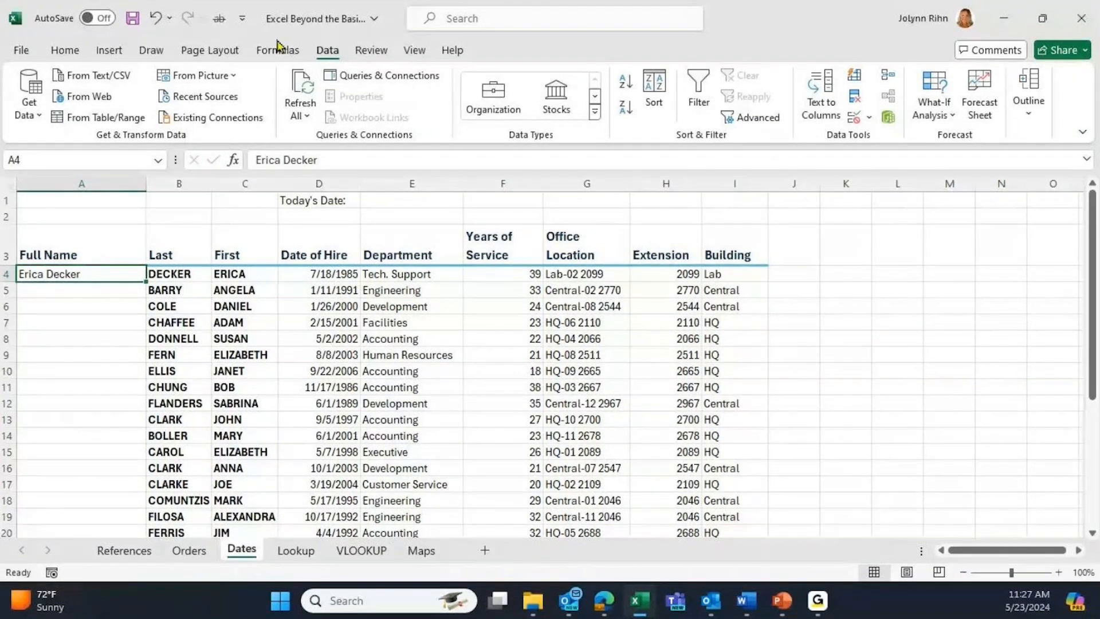
key("ctrl+e")
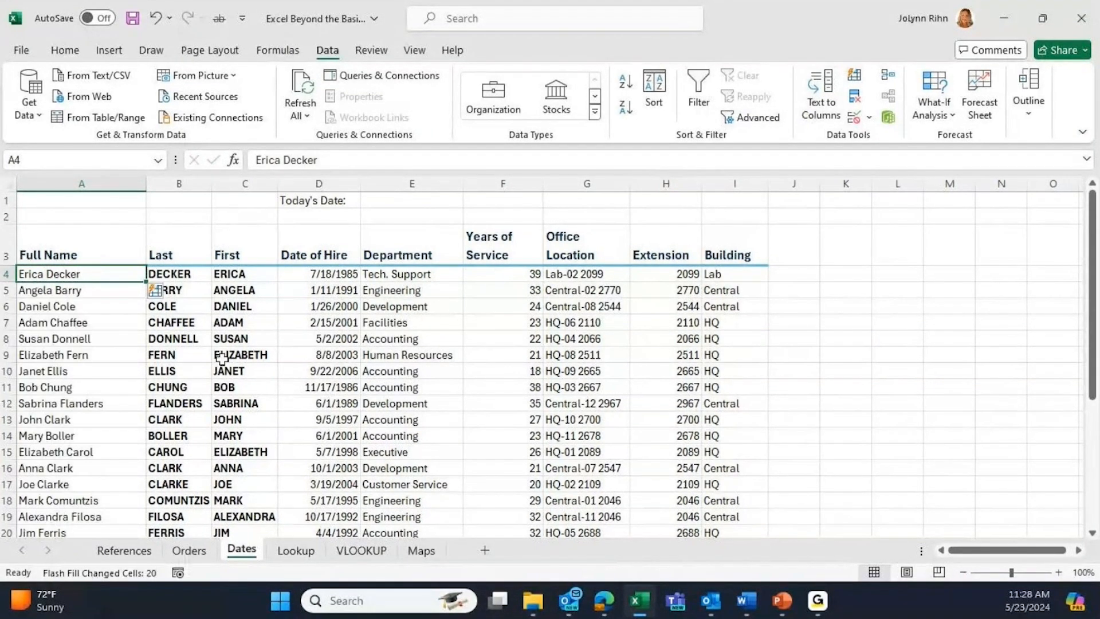